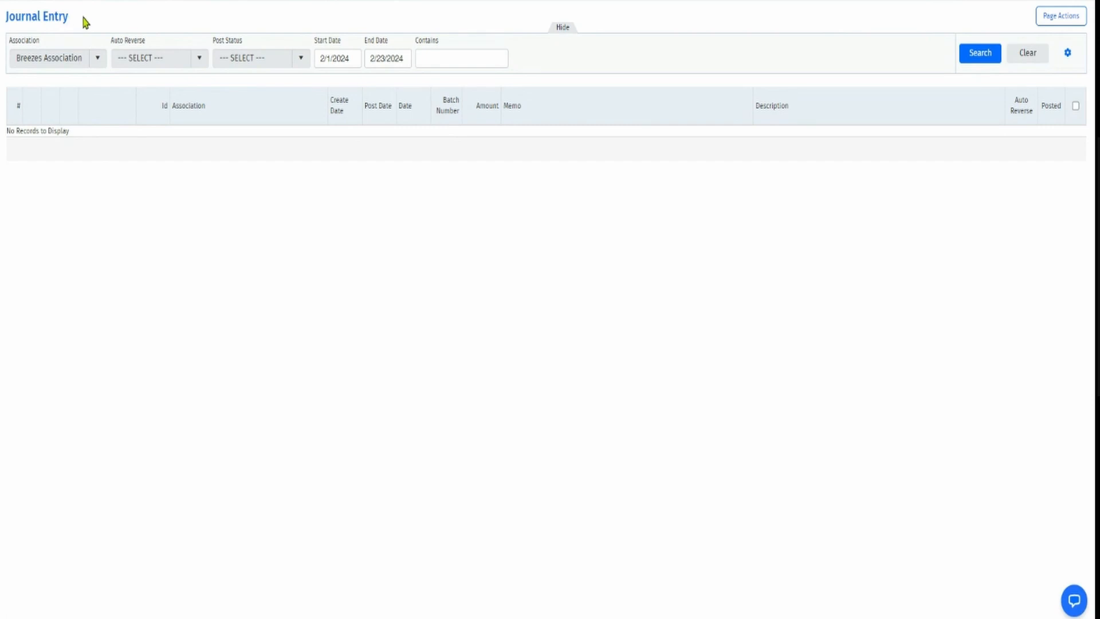
Step: Open the financial journal entry management page and start a new journal entry for Breezes Association
mouse_move(327, 2)
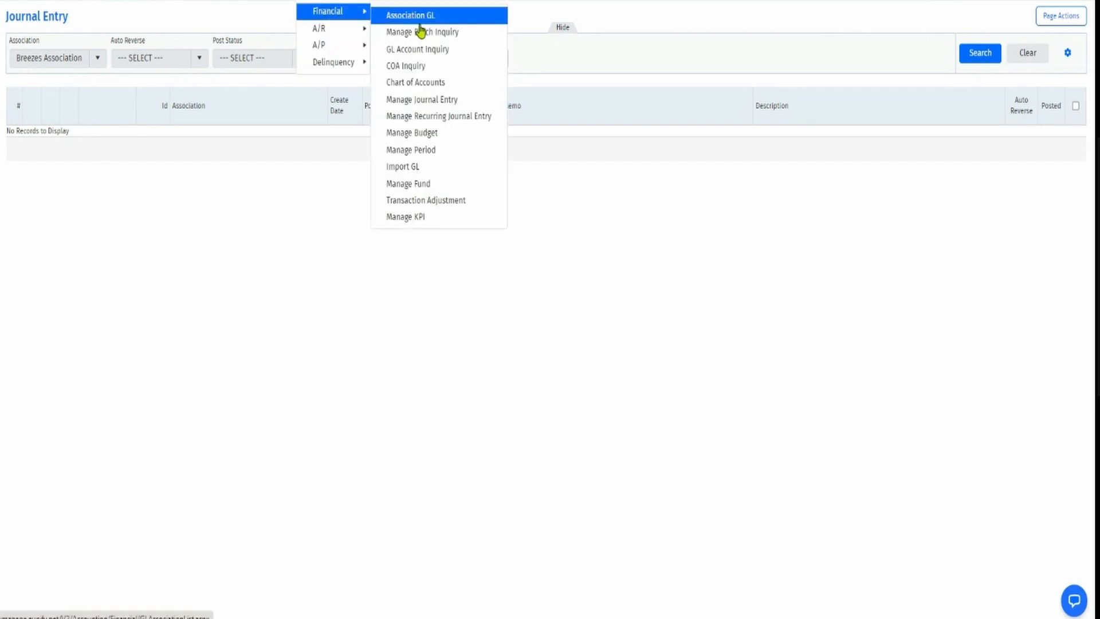
left_click(440, 105)
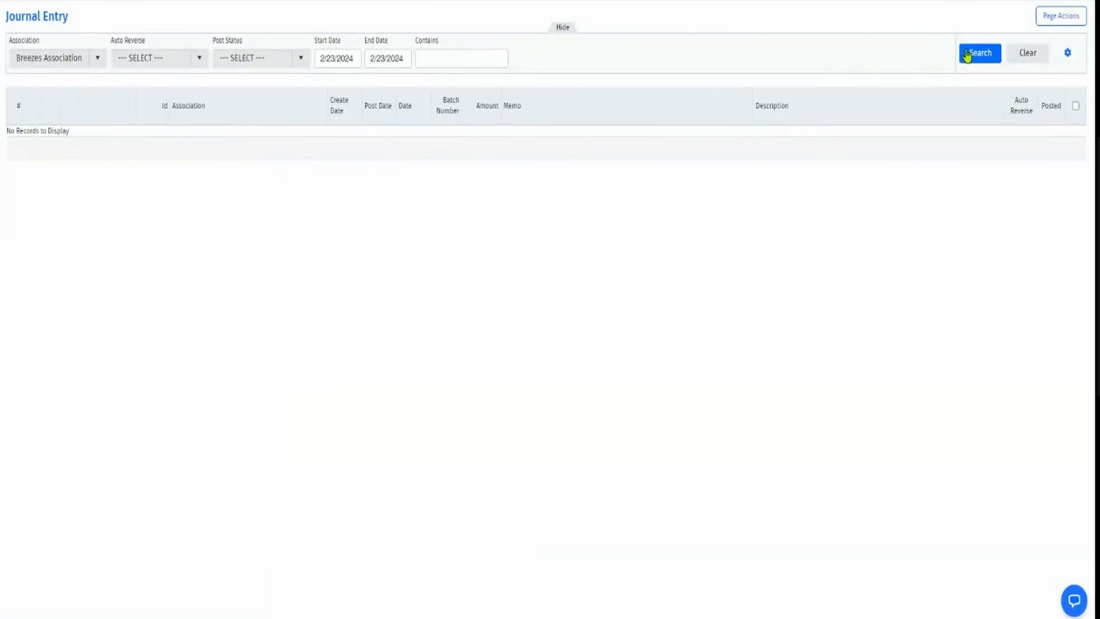
left_click(1064, 20)
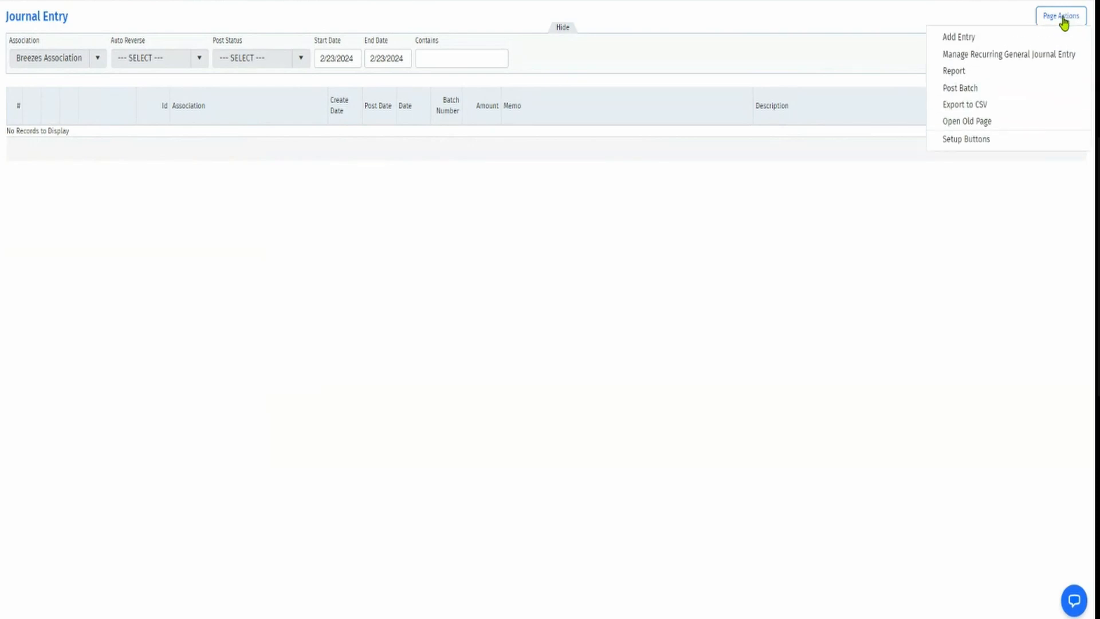
left_click(961, 40)
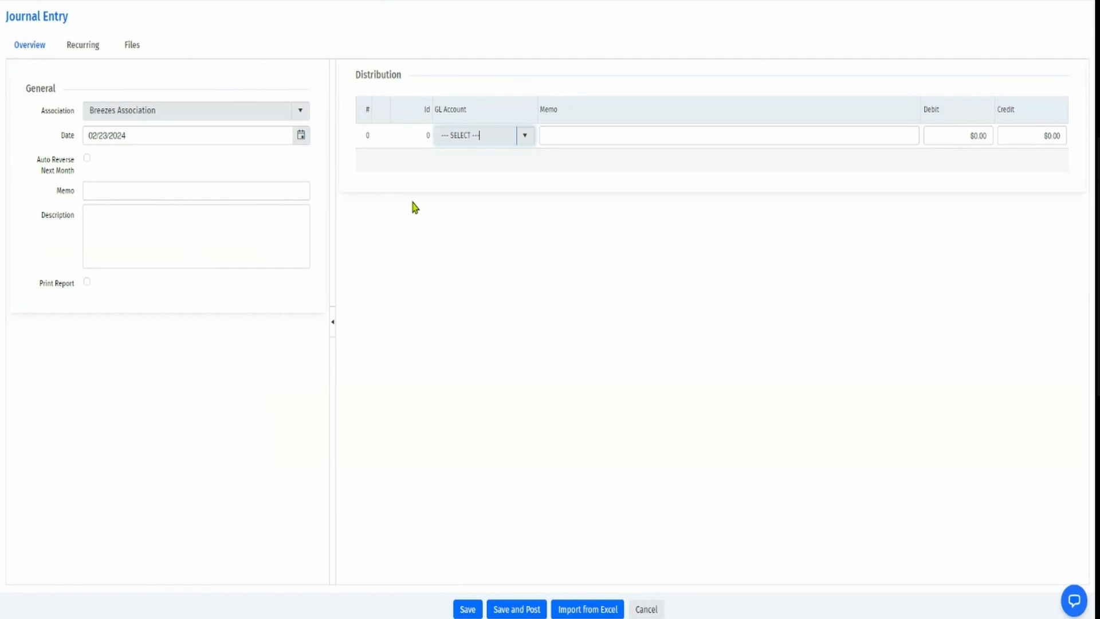
Step: Enter "Add cash to bank account" as the memo of the new journal entry
left_click(129, 192)
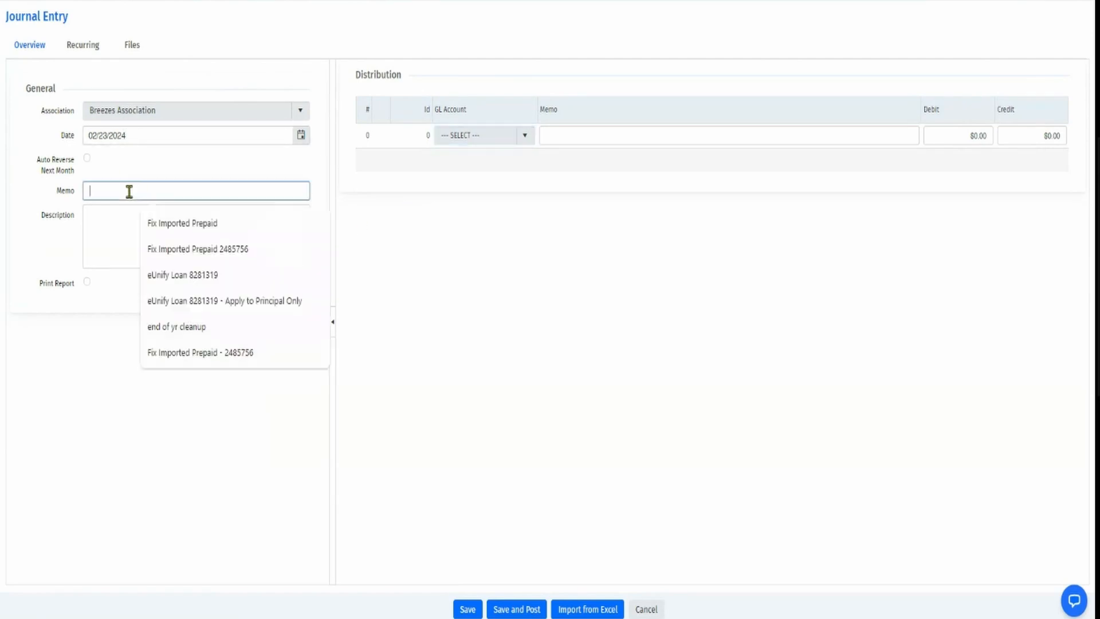
left_click(205, 162)
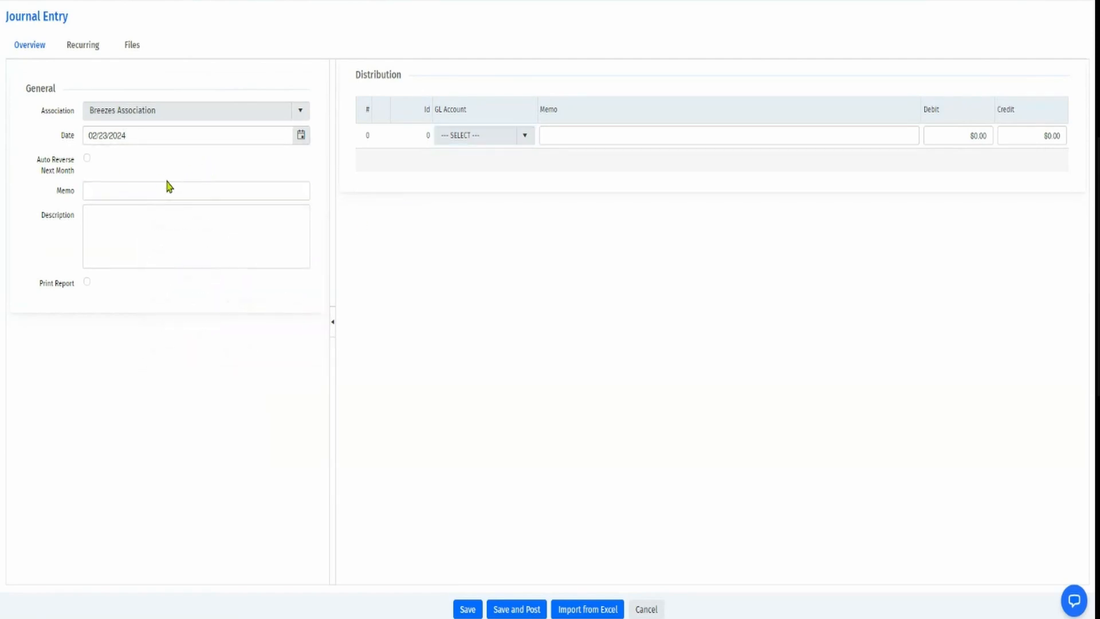
left_click(145, 188)
type("Add ca")
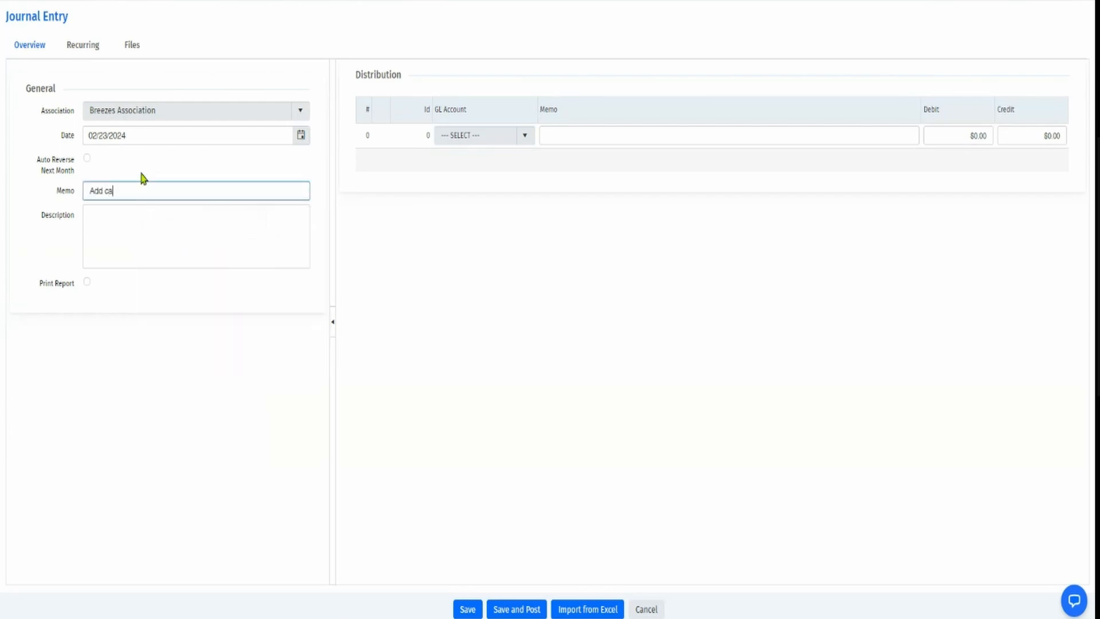
type("sh to bank account")
Step: Add a distribution line for GL account 10000 - Operating Checking with a debit of $1,000.00
left_click(474, 136)
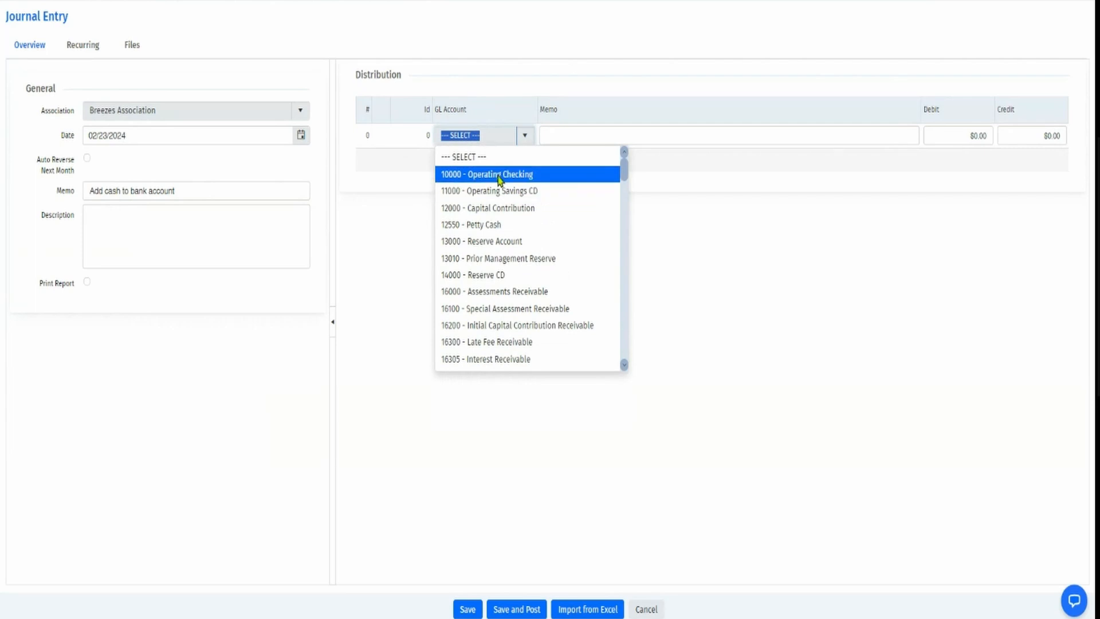
left_click(499, 176)
left_click(947, 135)
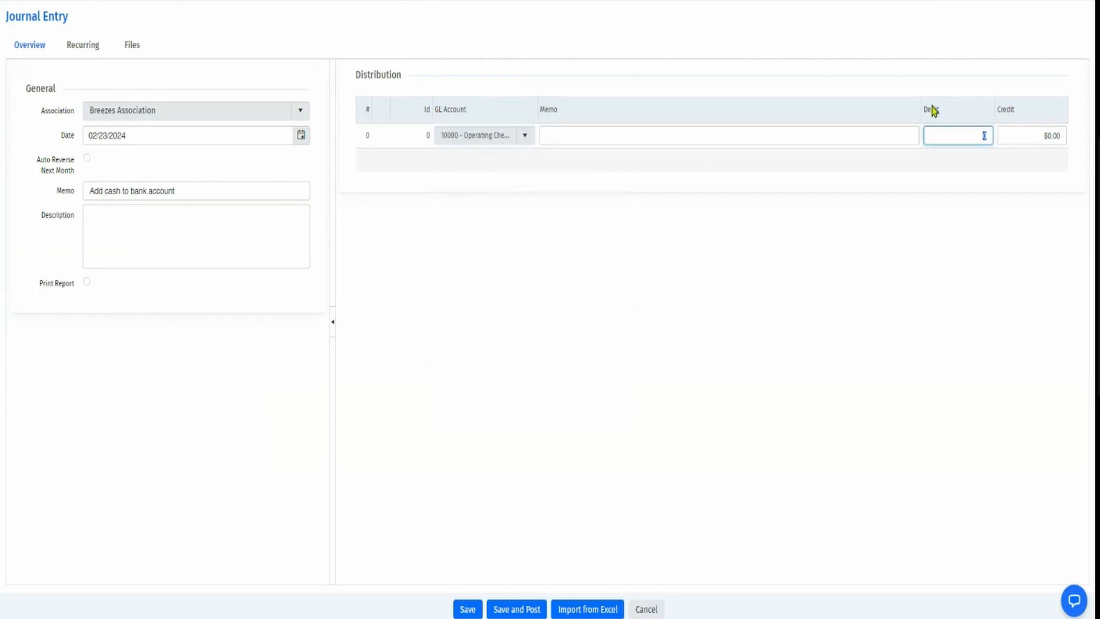
key("Tab")
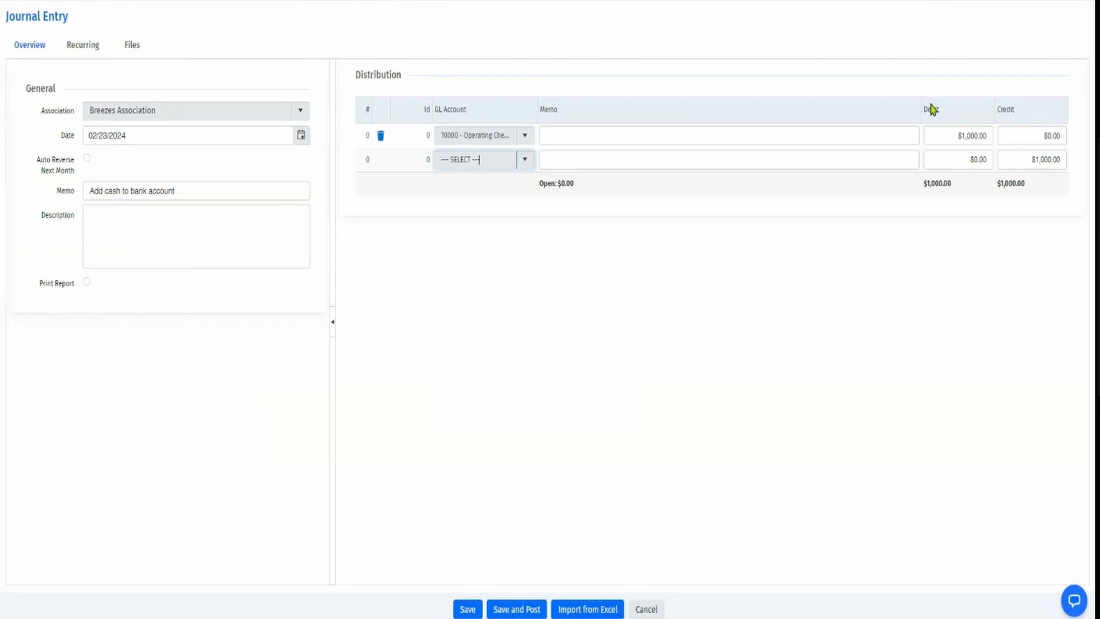
Step: Assign GL account 36000 - Capital Contributions to the second distribution line, keeping its $1,000.00 credit
left_click(524, 160)
left_click_drag(624, 197, 626, 269)
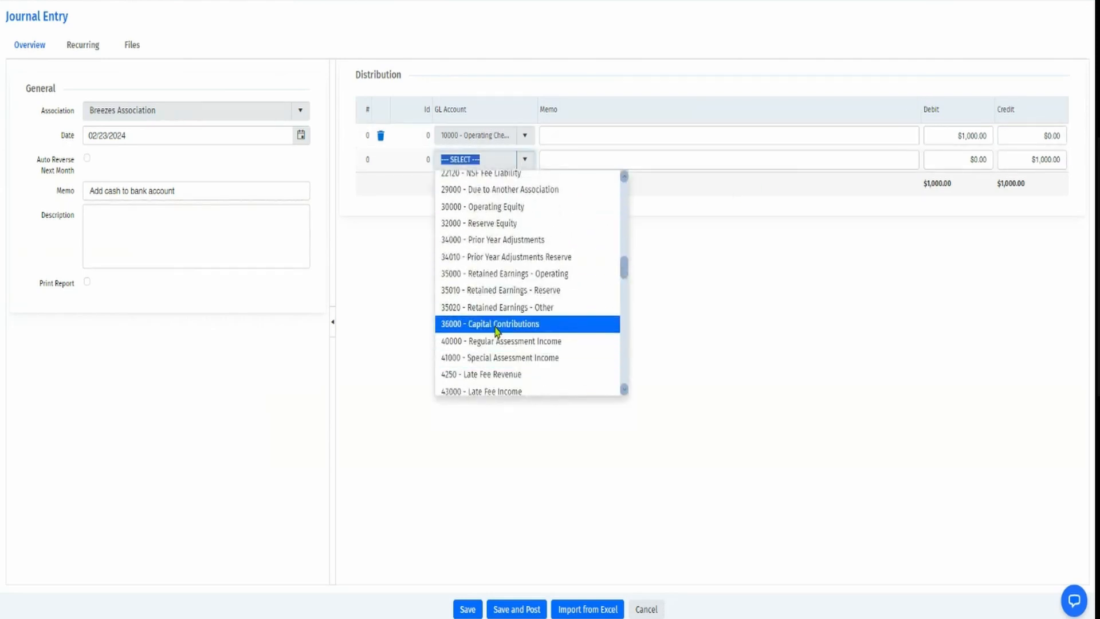
left_click(497, 323)
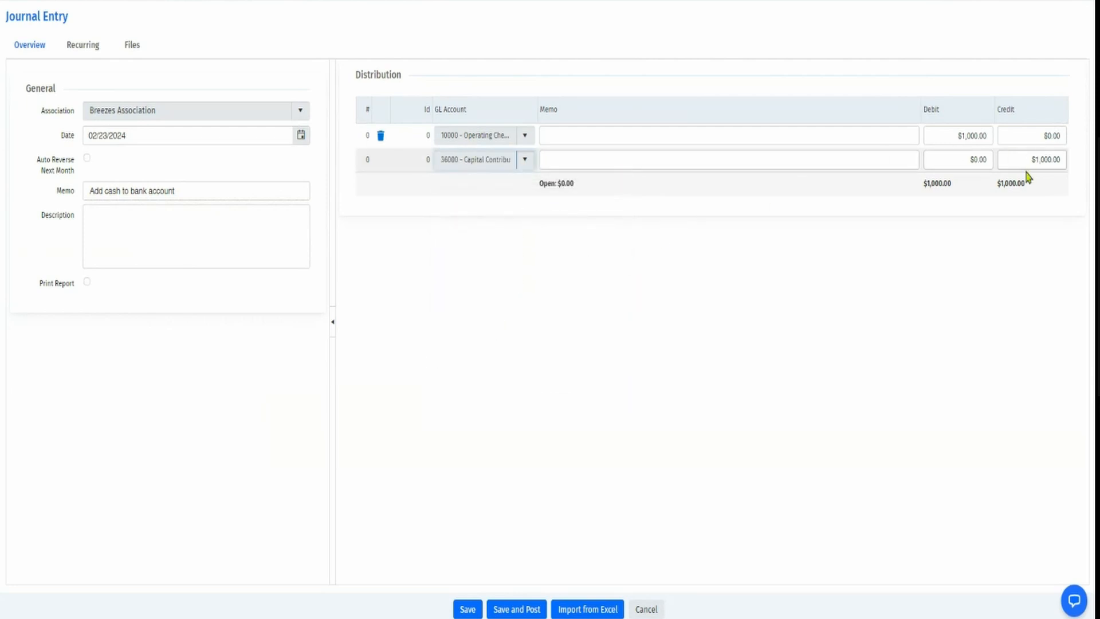
left_click(1041, 160)
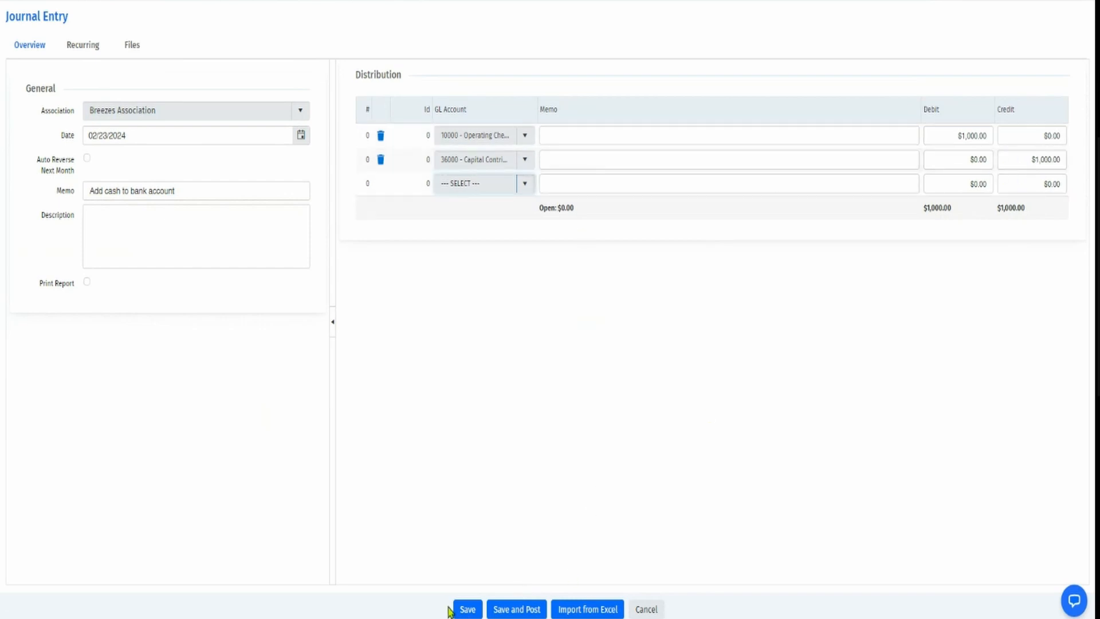
Step: Set the credit of the Capital Contributions line to $1,001.00 so the debit and credit totals differ
left_click(1046, 157)
type("1,")
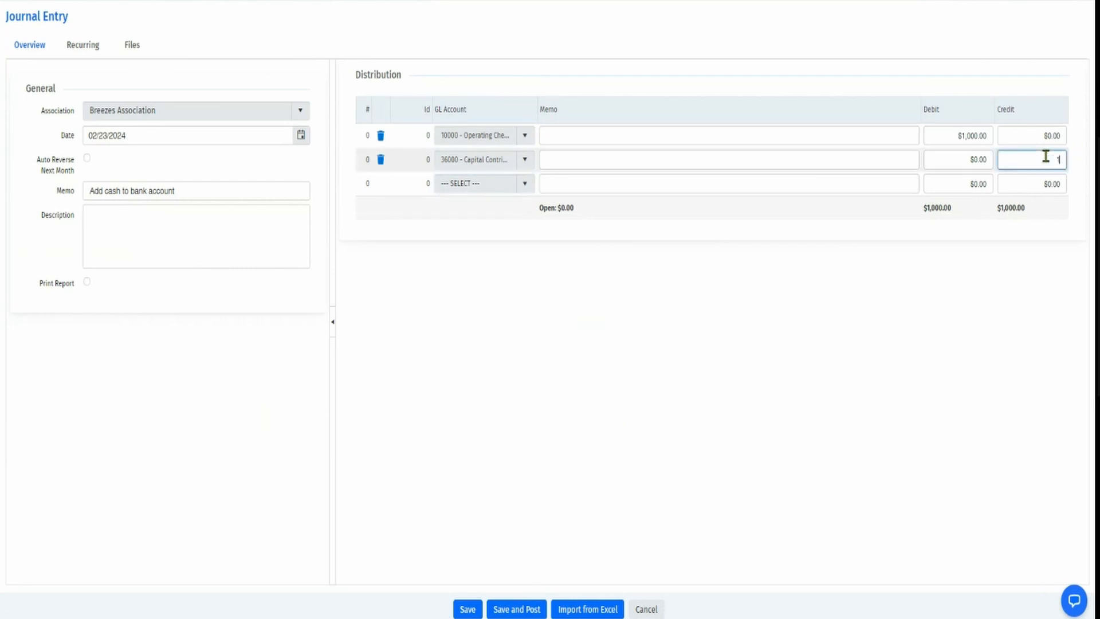
type("001")
key("Tab")
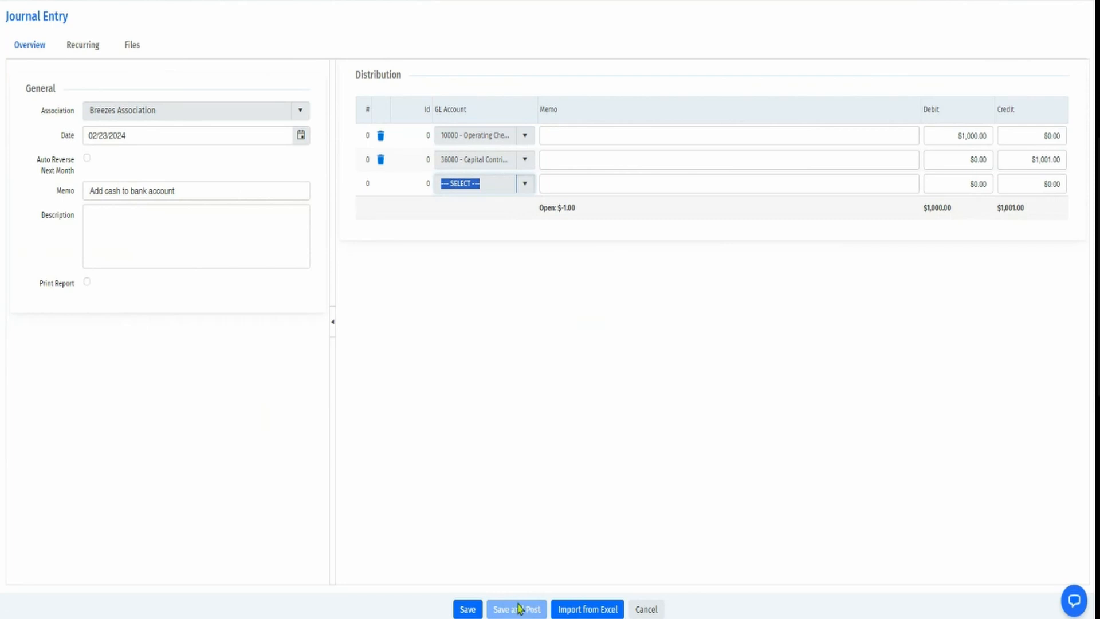
Step: Set the Capital Contributions line's credit to $1,000.00, then save and post the journal entry
left_click(1045, 159)
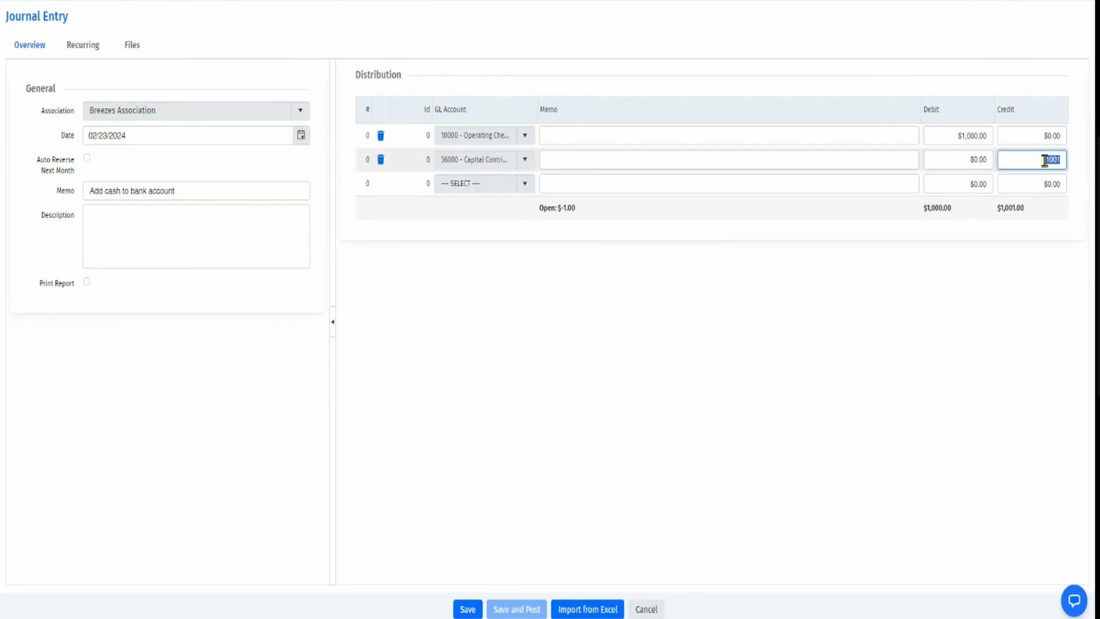
type("10")
key("Tab")
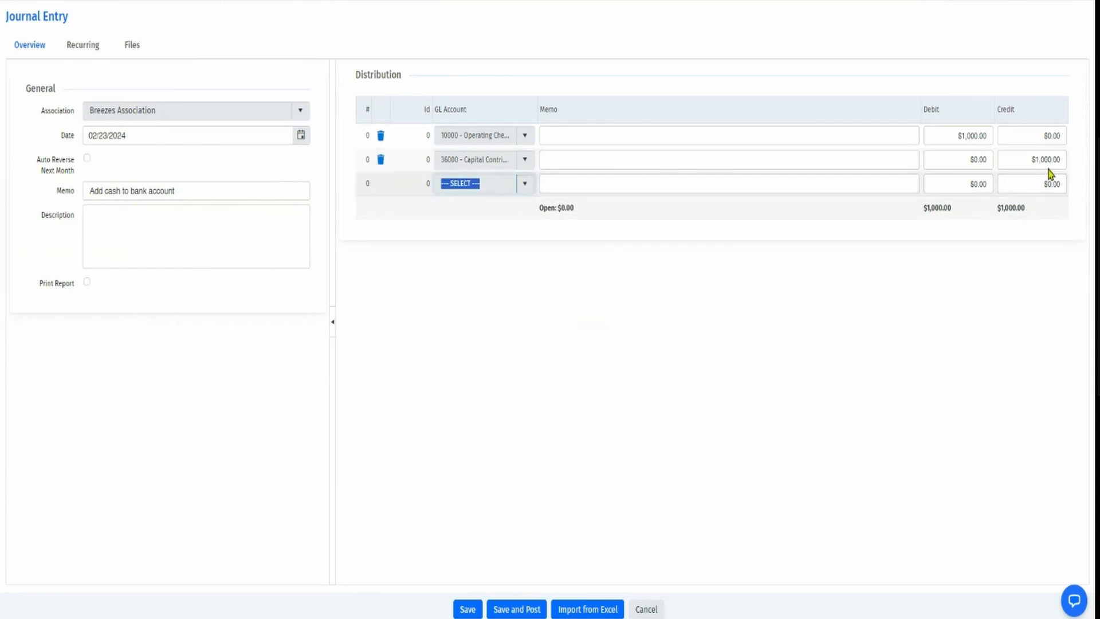
left_click(514, 610)
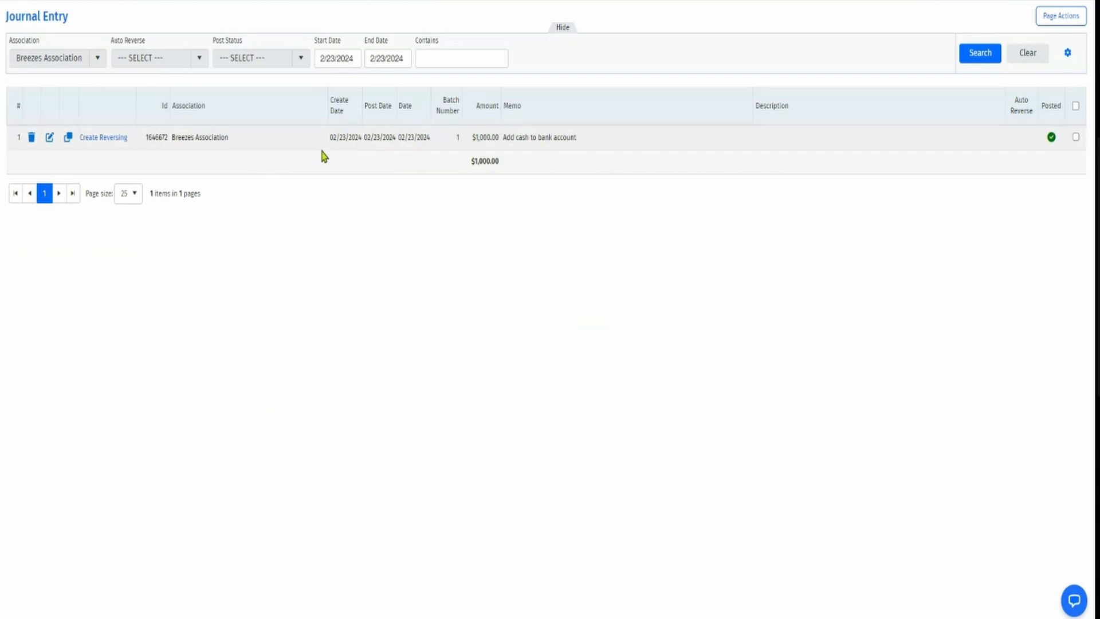
Step: Edit the posted "Add cash to bank account" entry, setting the Operating Checking line's debit to $10,000.00
left_click(48, 140)
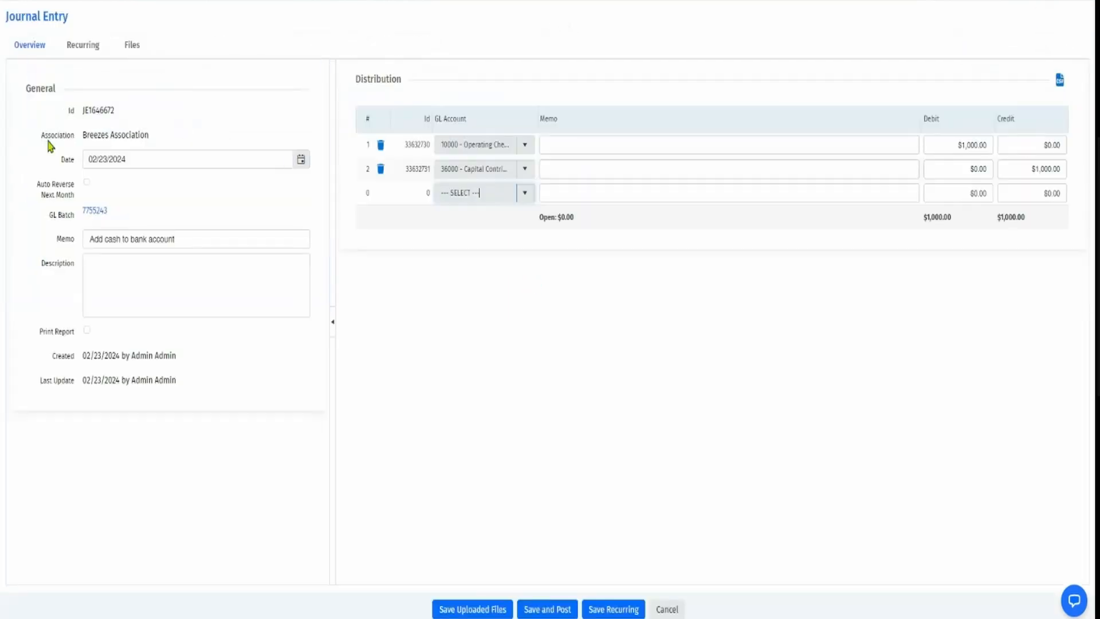
left_click(953, 143)
type("10,00")
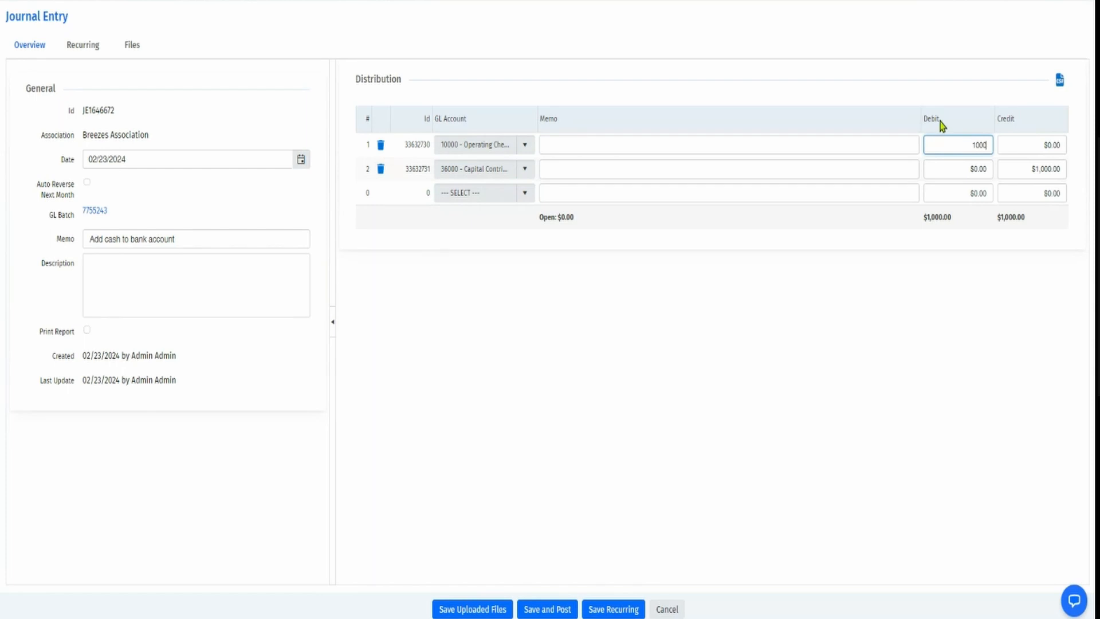
type("0")
key("Tab")
Step: Set the Capital Contributions line's credit to $10,000.00, then save and post the edited journal entry
key("Tab")
key("Tab")
key("Tab")
key("Tab")
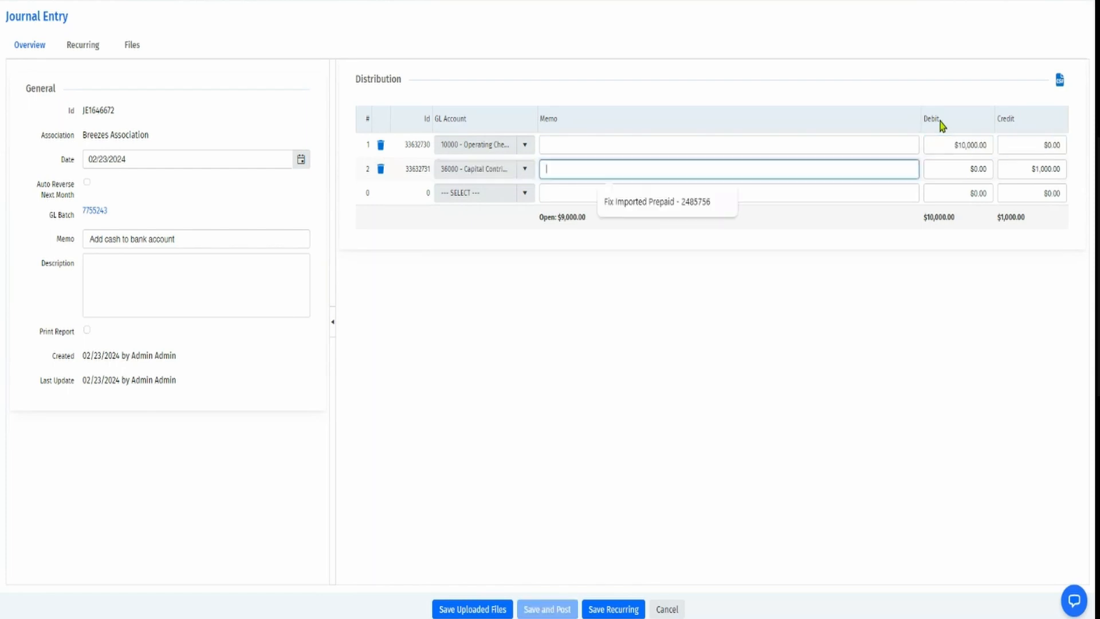
type("1")
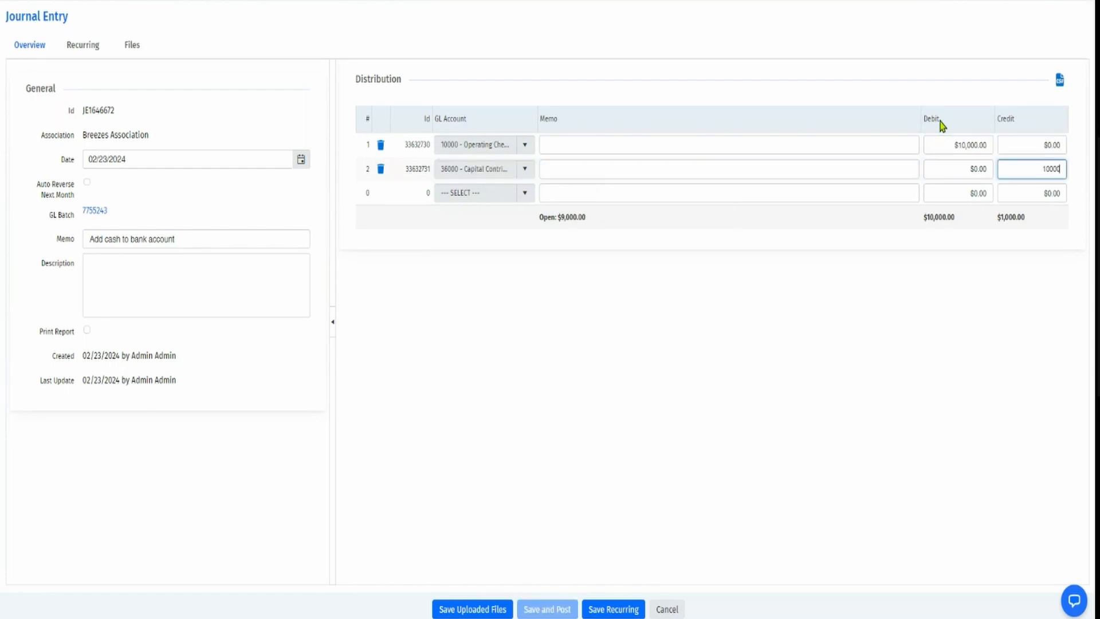
key("Tab")
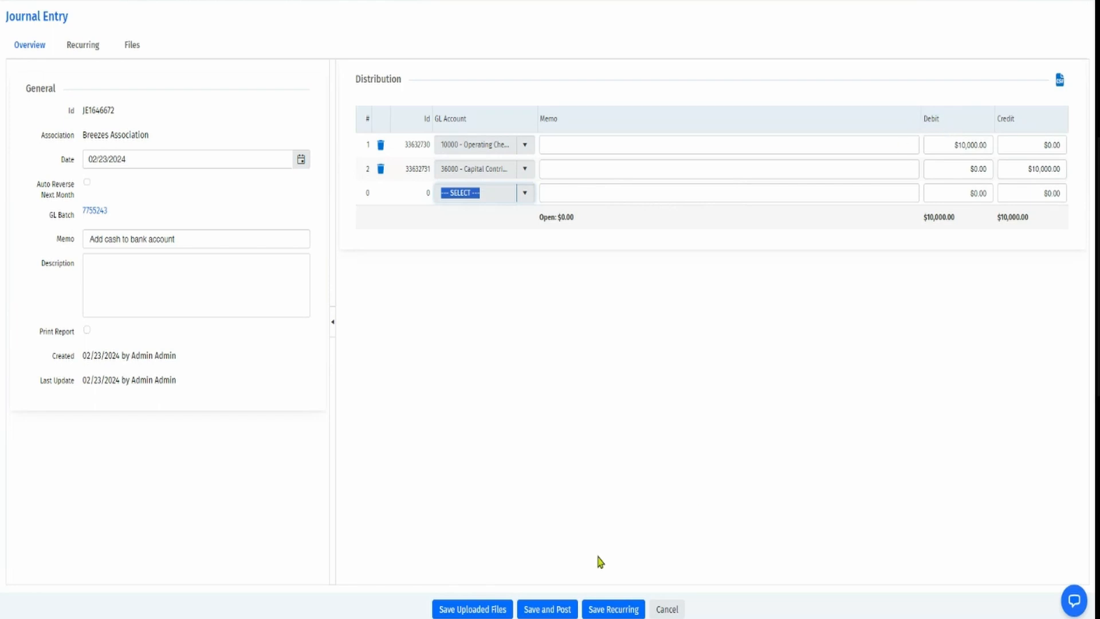
left_click(554, 609)
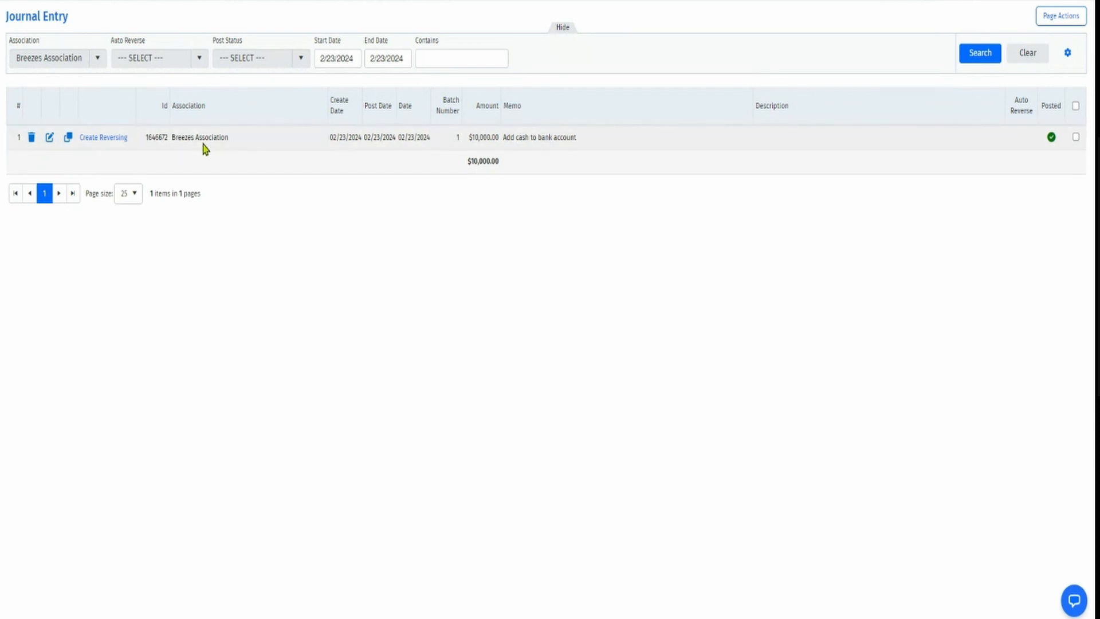
Step: Delete the "Add cash to bank account" journal entry from the list and confirm the deletion
left_click(33, 138)
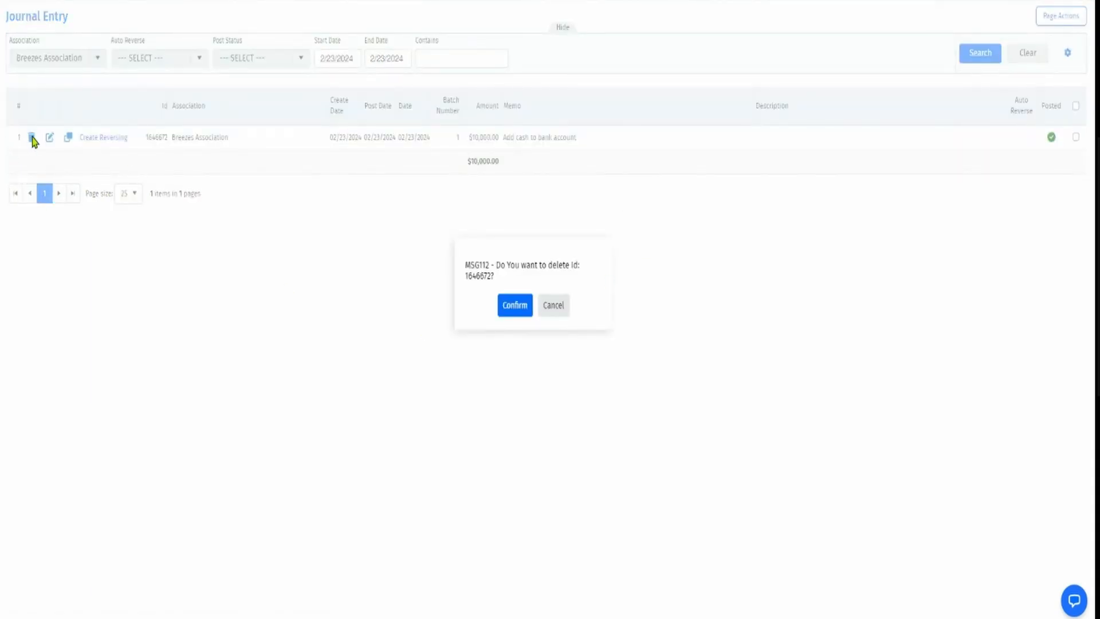
left_click(518, 309)
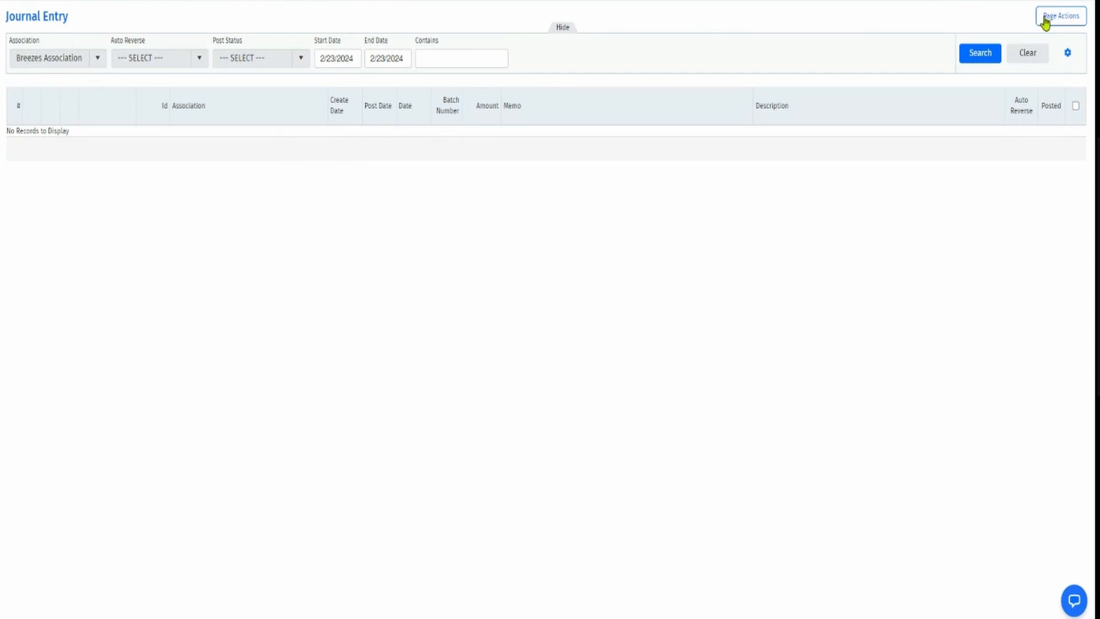
Step: Start another journal entry for Breezes Association and enable Auto Reverse Next Month
left_click(1068, 21)
left_click(1000, 42)
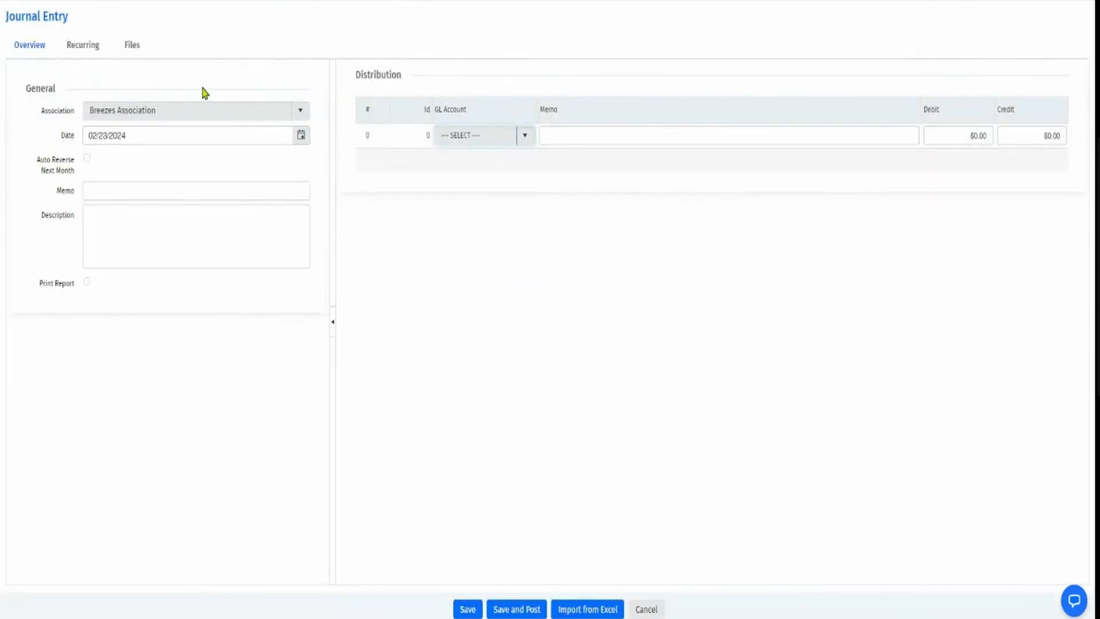
left_click(88, 161)
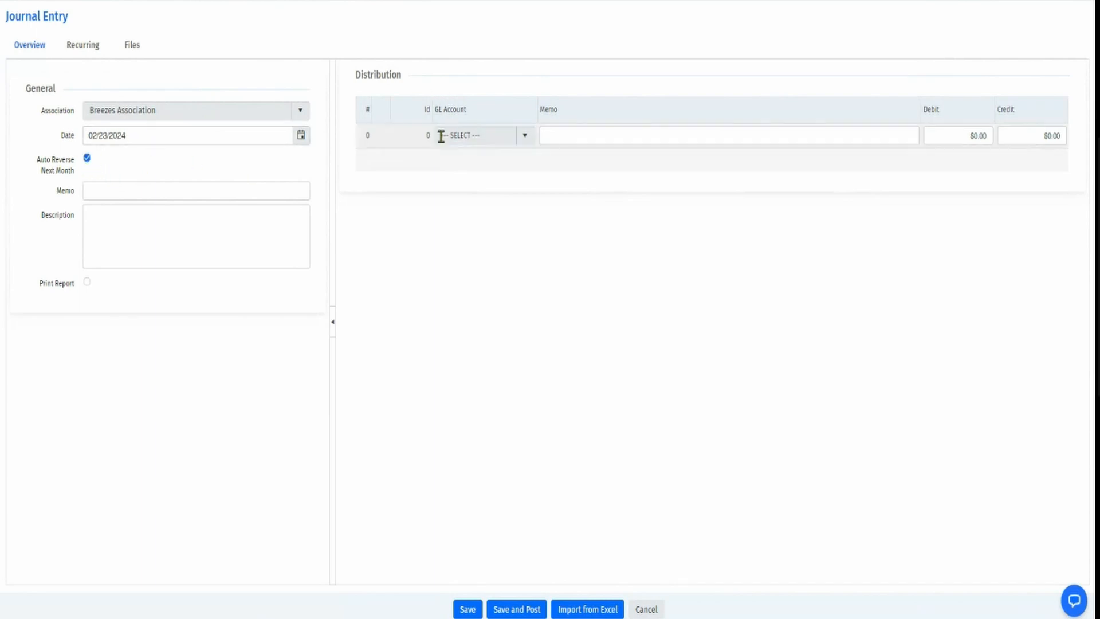
Step: Add a distribution line debiting GL account 10000 - Operating Checking by $1,000.00 in the auto-reversing entry
left_click(470, 136)
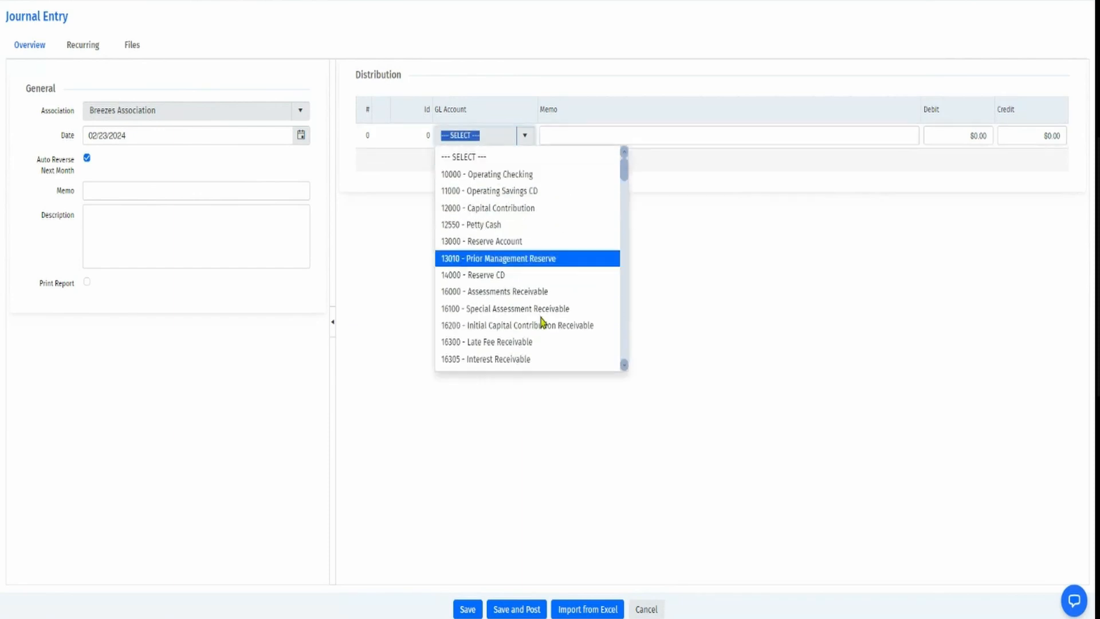
scroll(569, 172, "down", 2)
left_click(636, 135)
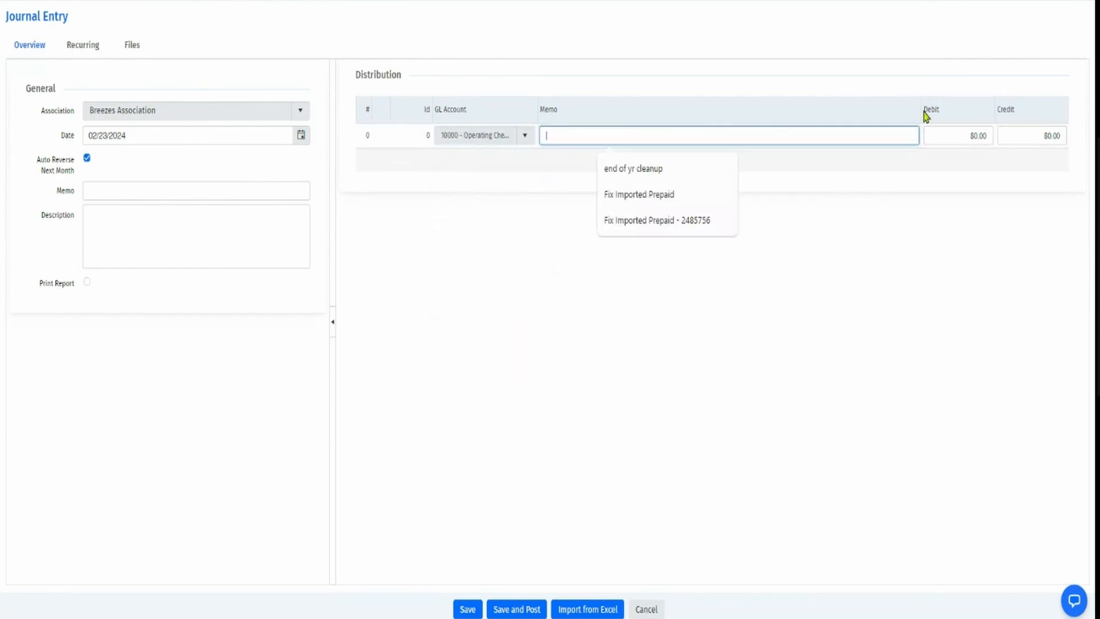
left_click(955, 132)
type("1000")
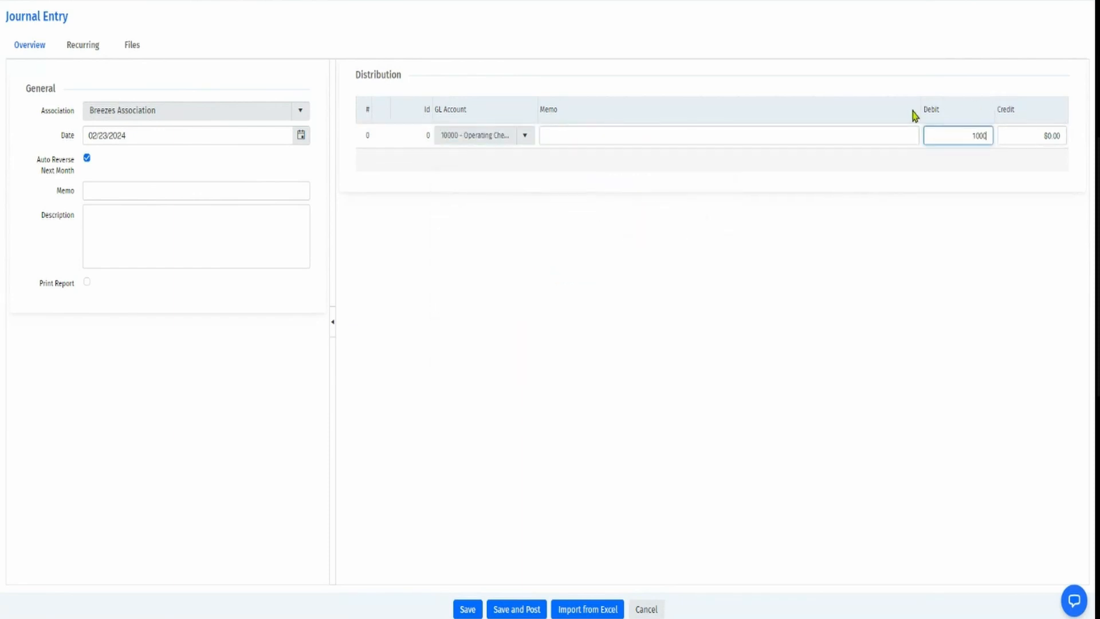
key("Tab")
key("Tab")
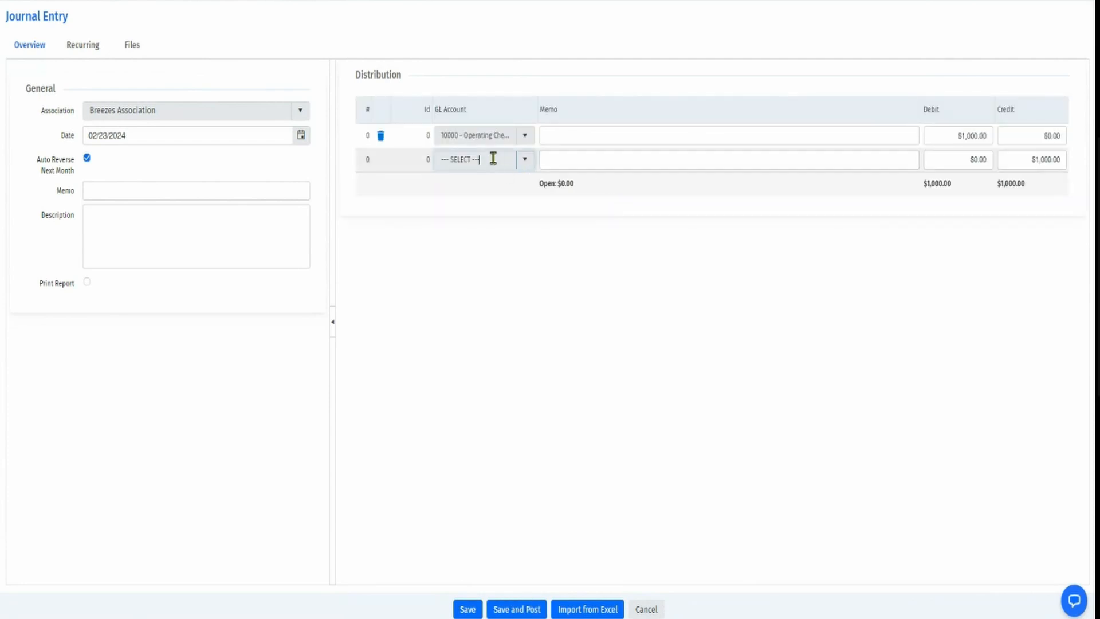
left_click(490, 158)
scroll(528, 360, "down", 1)
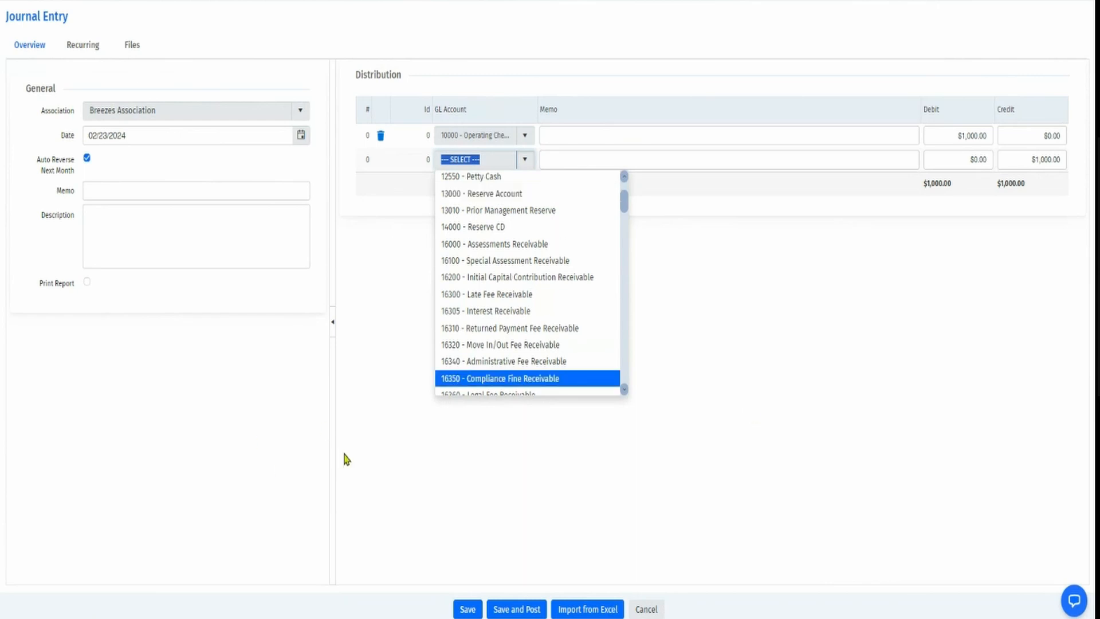
left_click(383, 364)
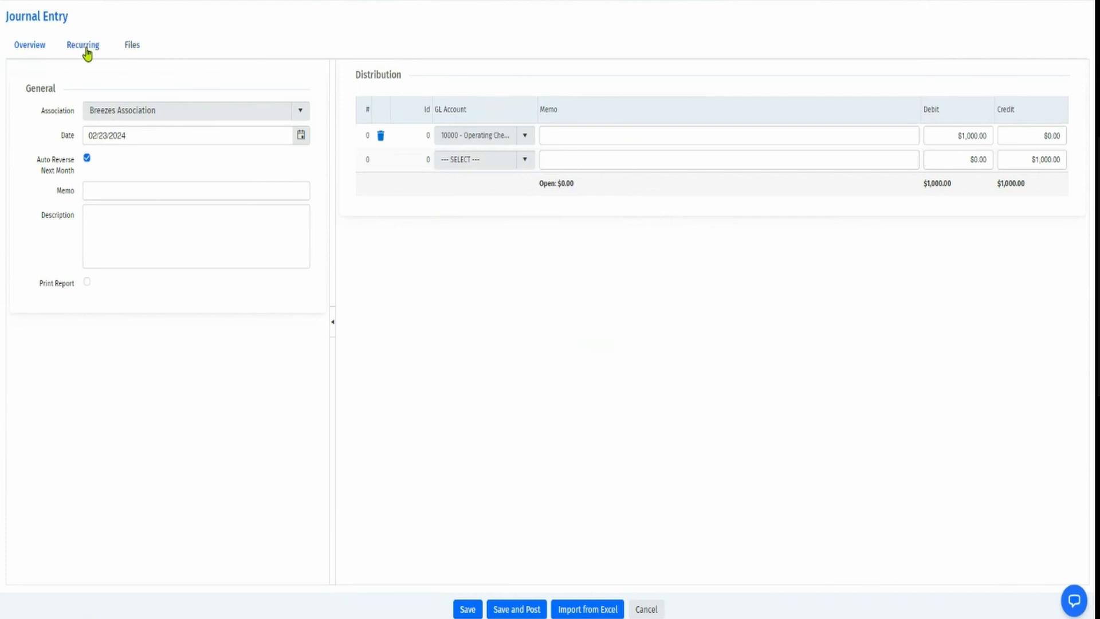
Step: Open the recurring settings of the new journal entry
left_click(83, 45)
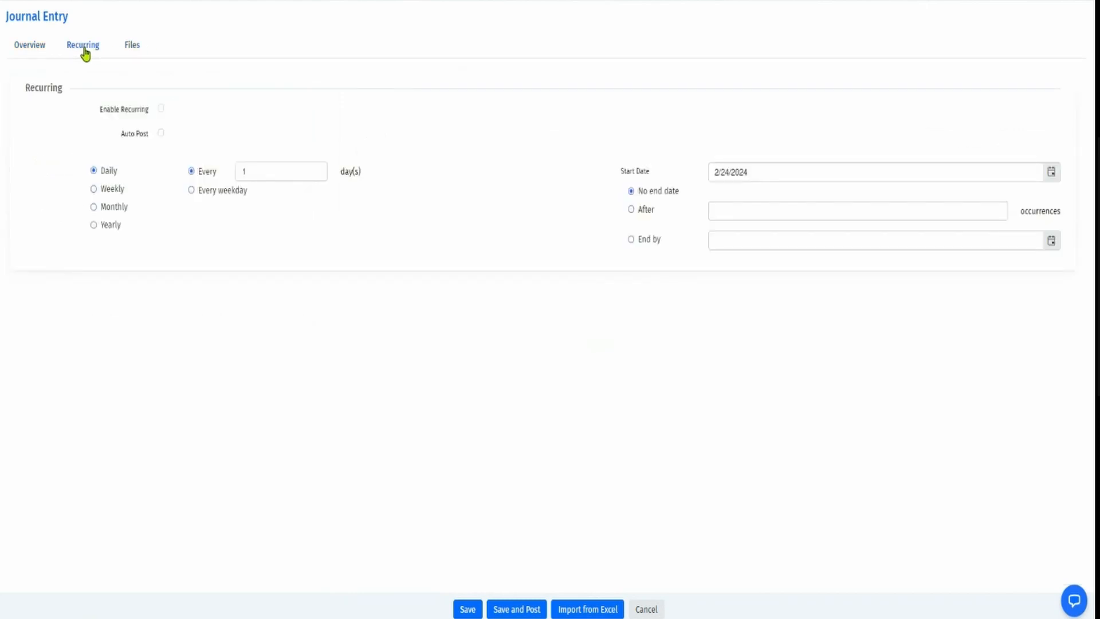
Step: Enable recurring for the journal entry and set its frequency to Monthly after trying the Weekly and Daily options
left_click(160, 109)
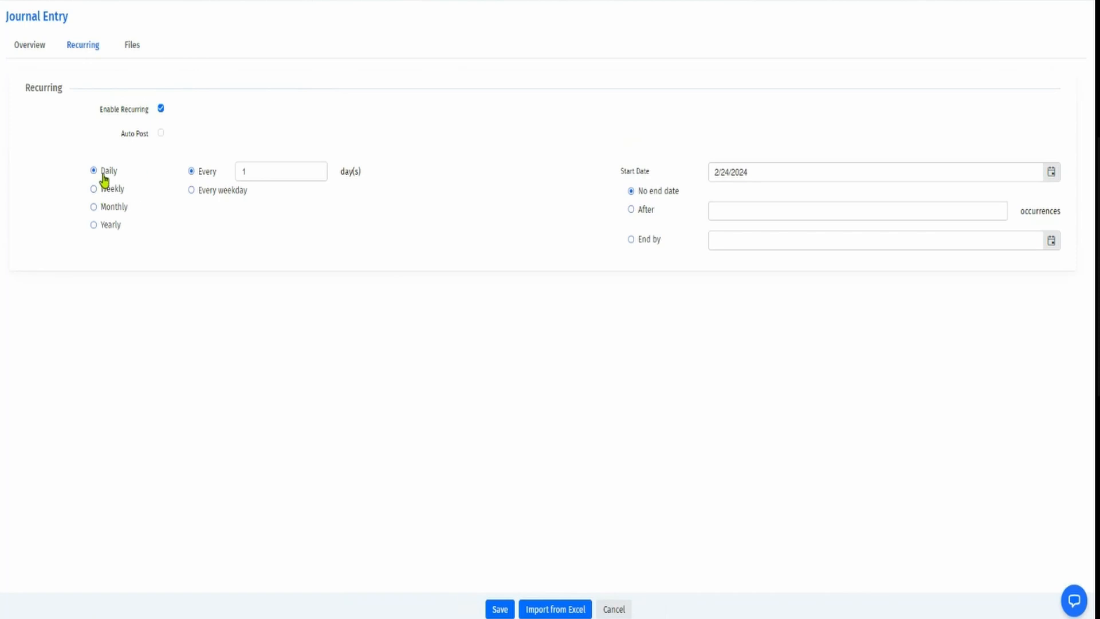
left_click(112, 208)
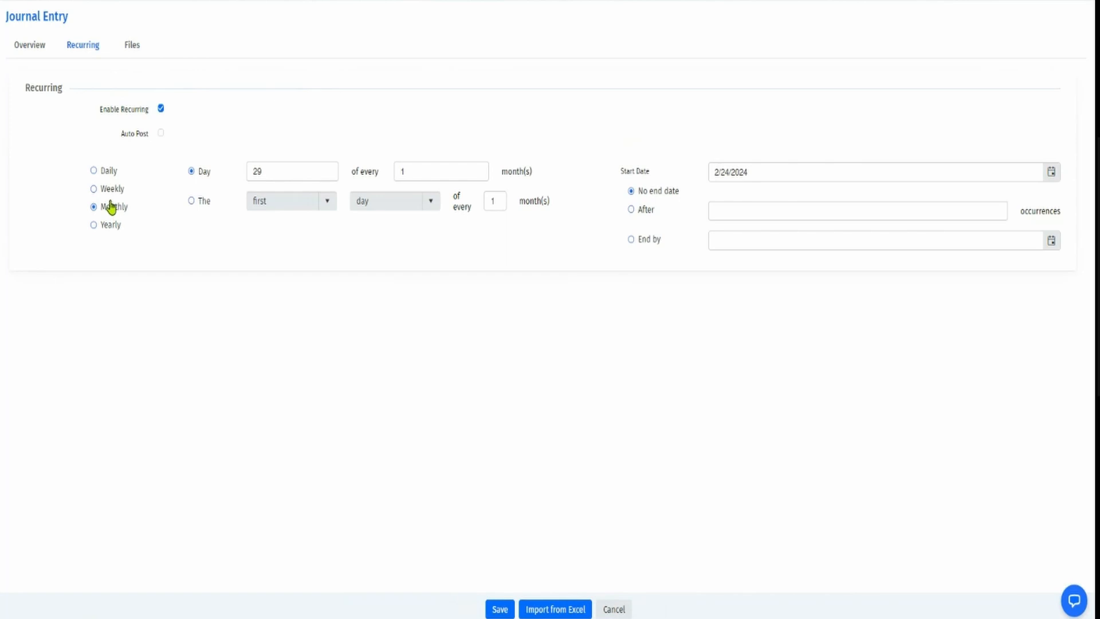
left_click(108, 189)
left_click(108, 170)
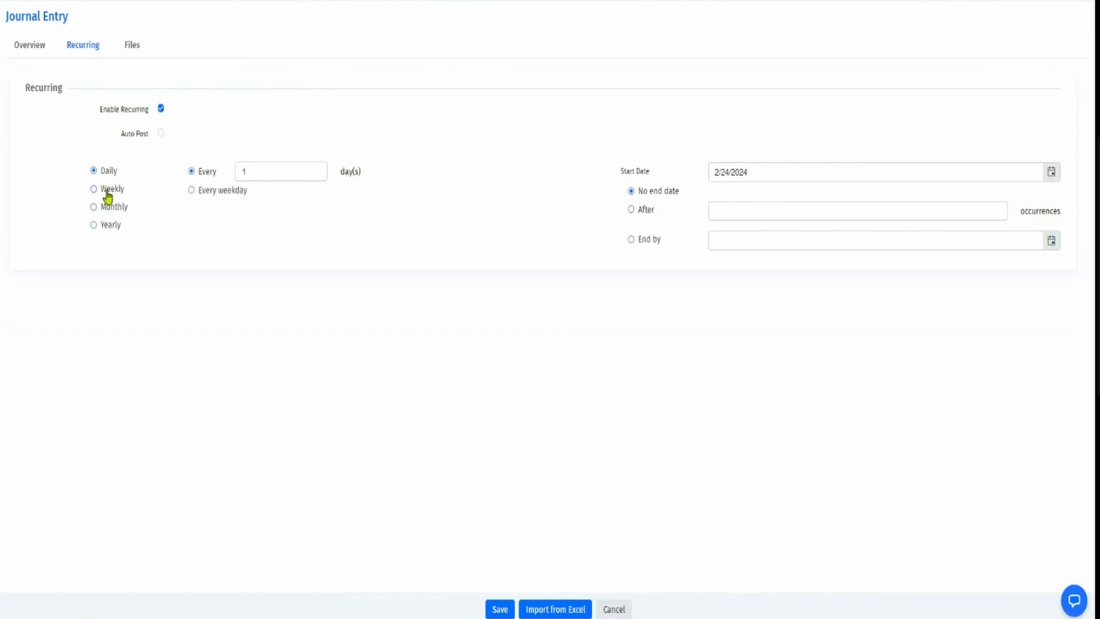
left_click(108, 189)
left_click(110, 210)
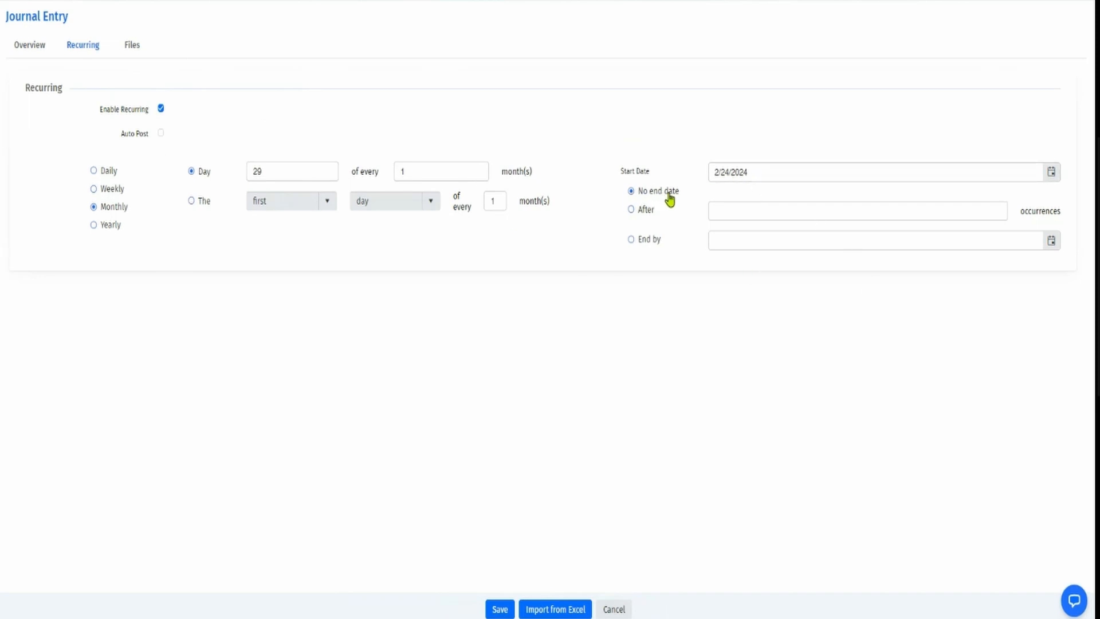
Step: Try an end limit of 9 occurrences, clear it, and cancel the new journal entry without saving
left_click(728, 212)
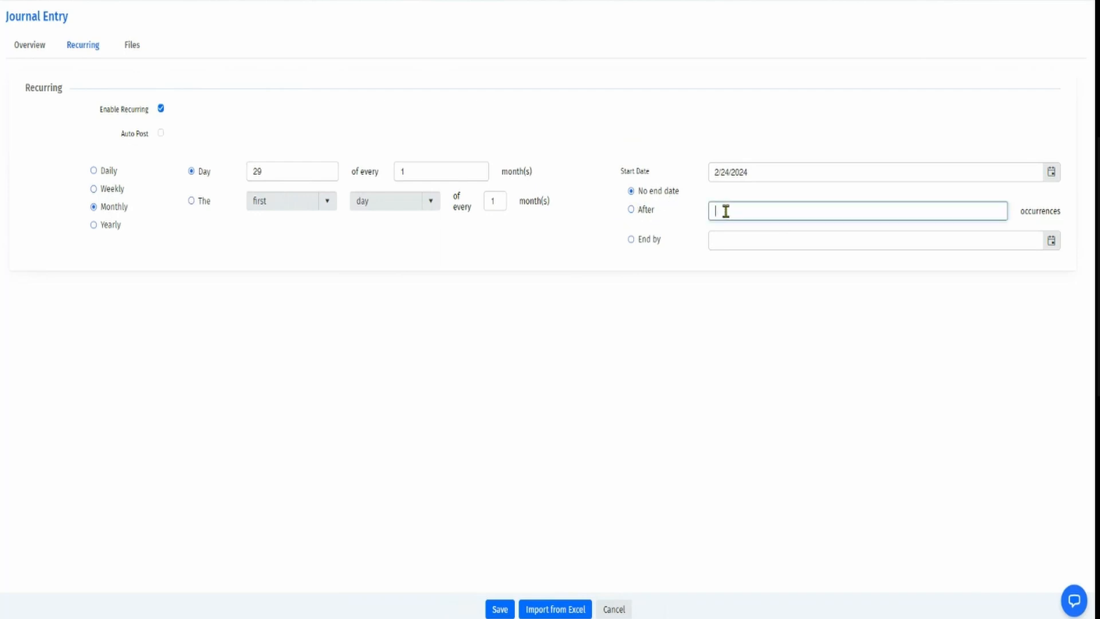
type("9")
key("BackSpace")
left_click(621, 611)
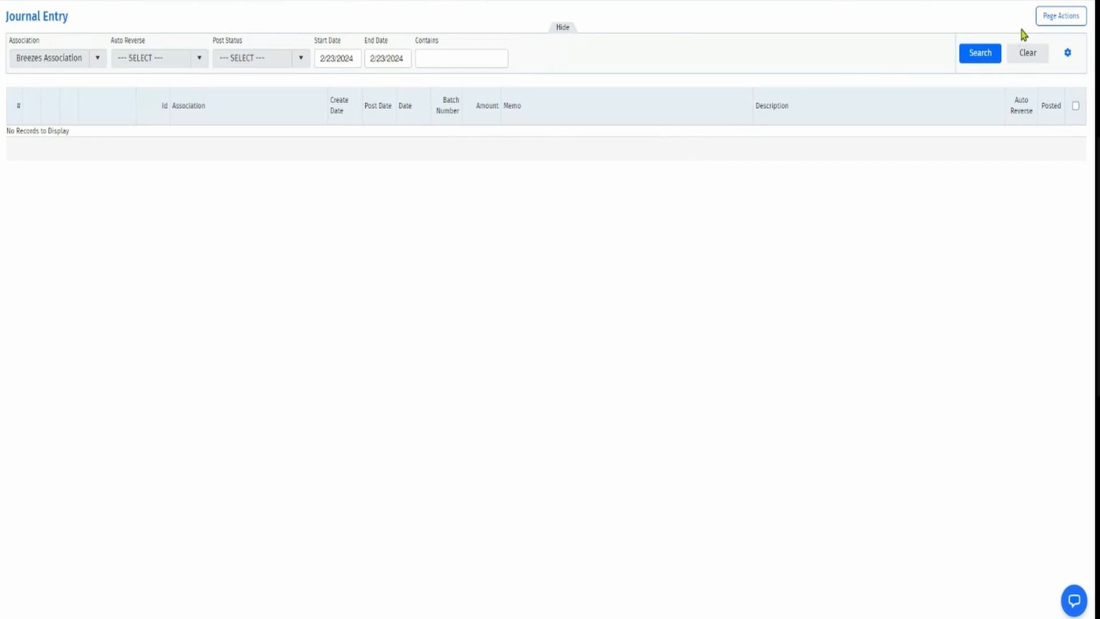
left_click(1052, 23)
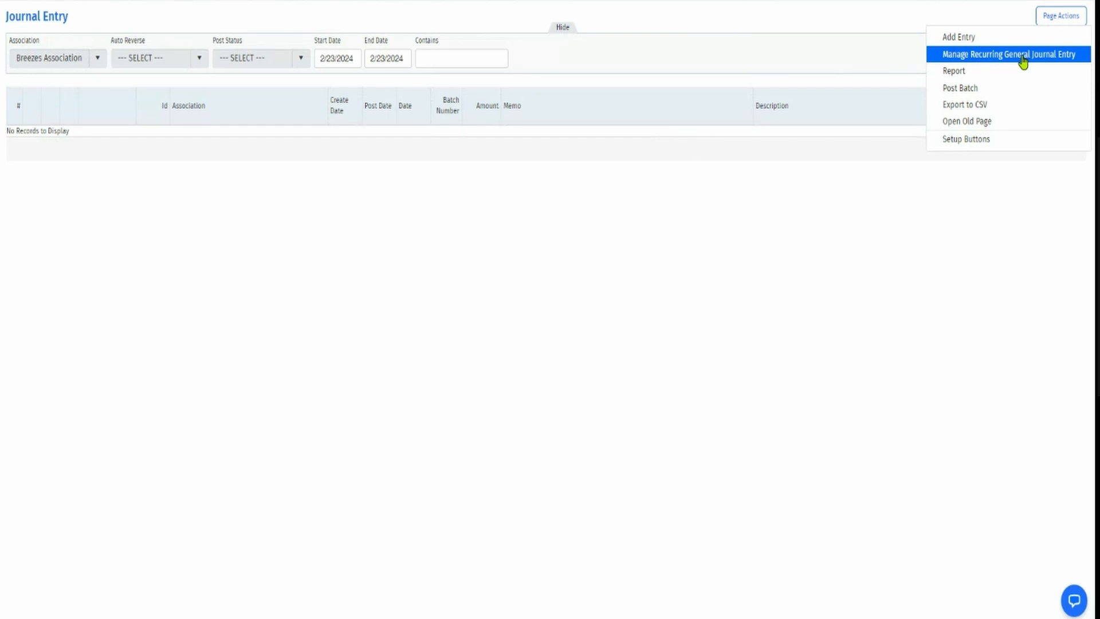
left_click(525, 236)
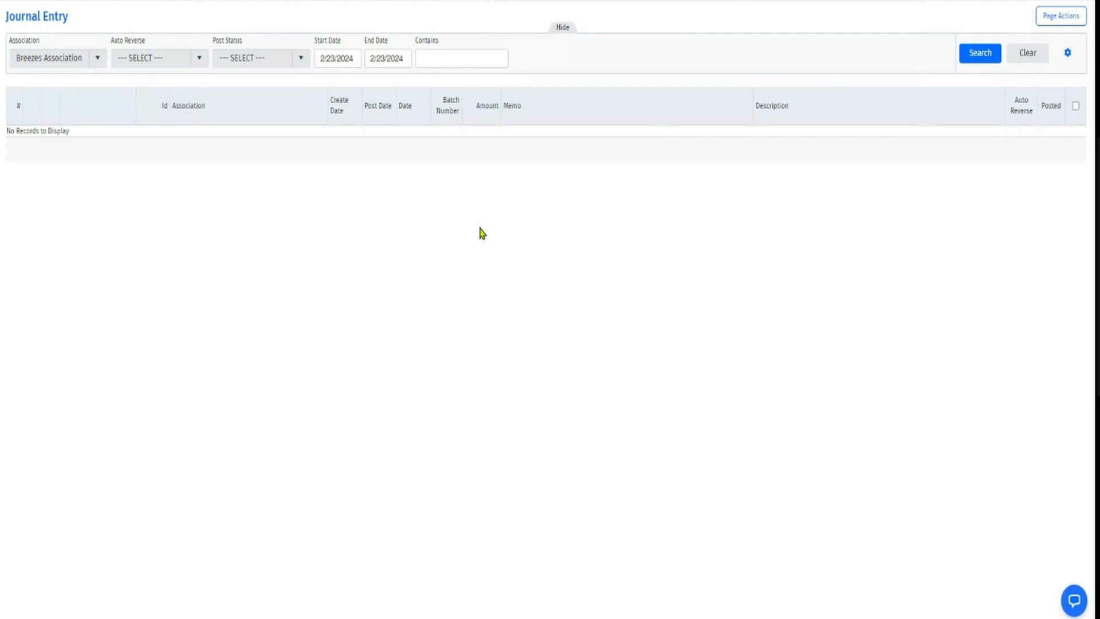